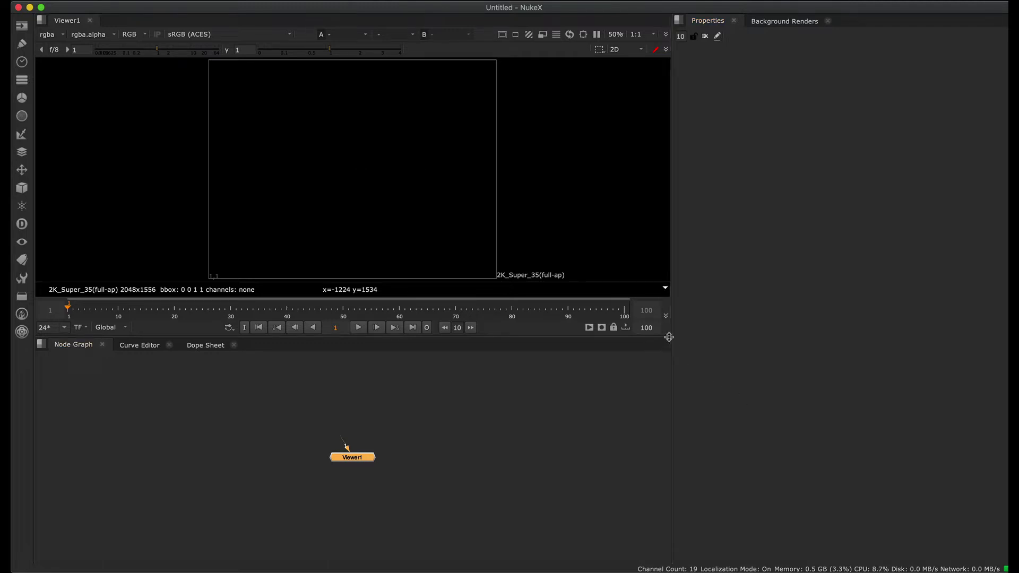
- Drag the Properties divider to the right so the viewer and node graph get more space
drag(669, 334, 822, 440)
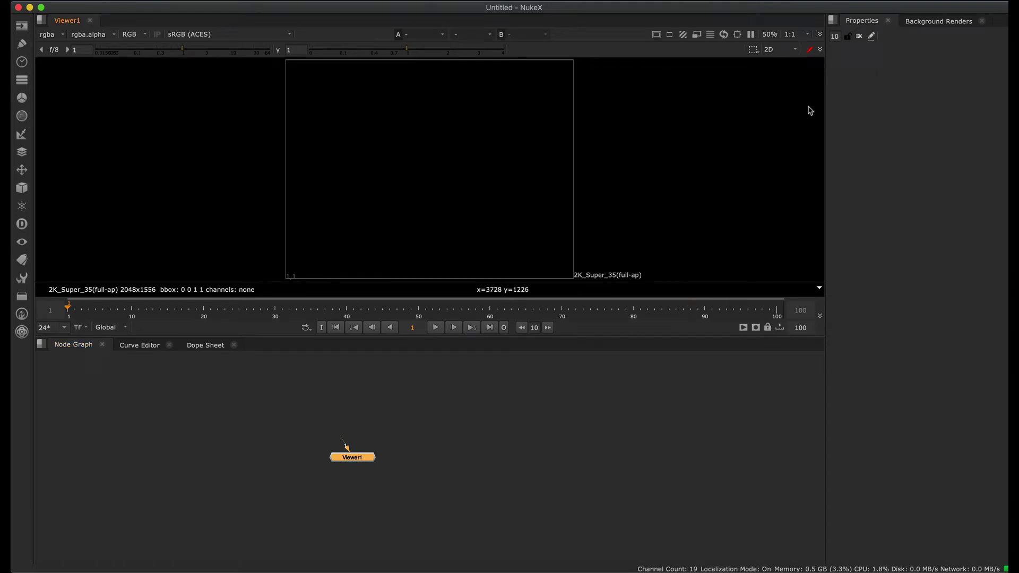
click(787, 47)
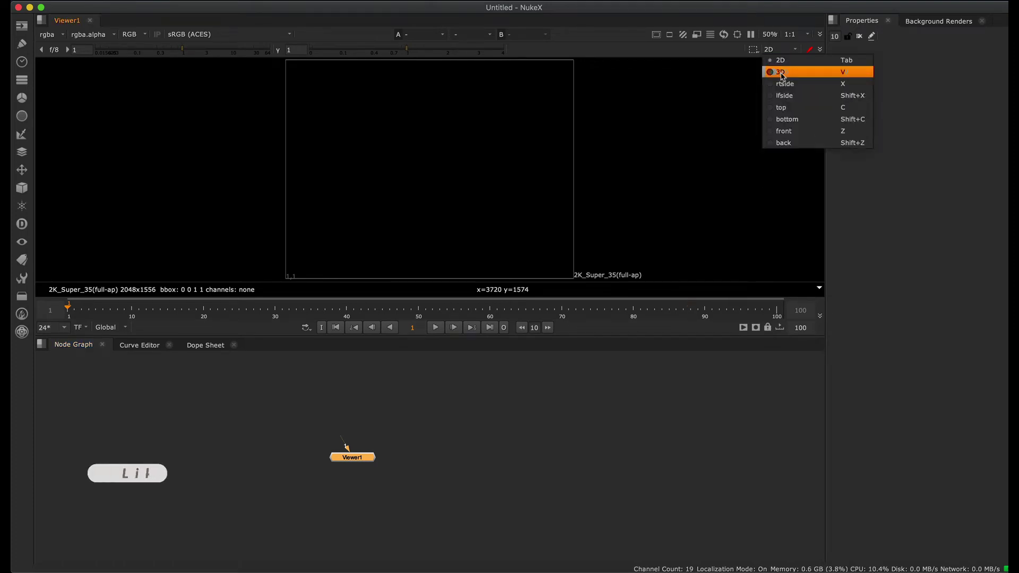
click(782, 72)
scroll(463, 170, down, 3)
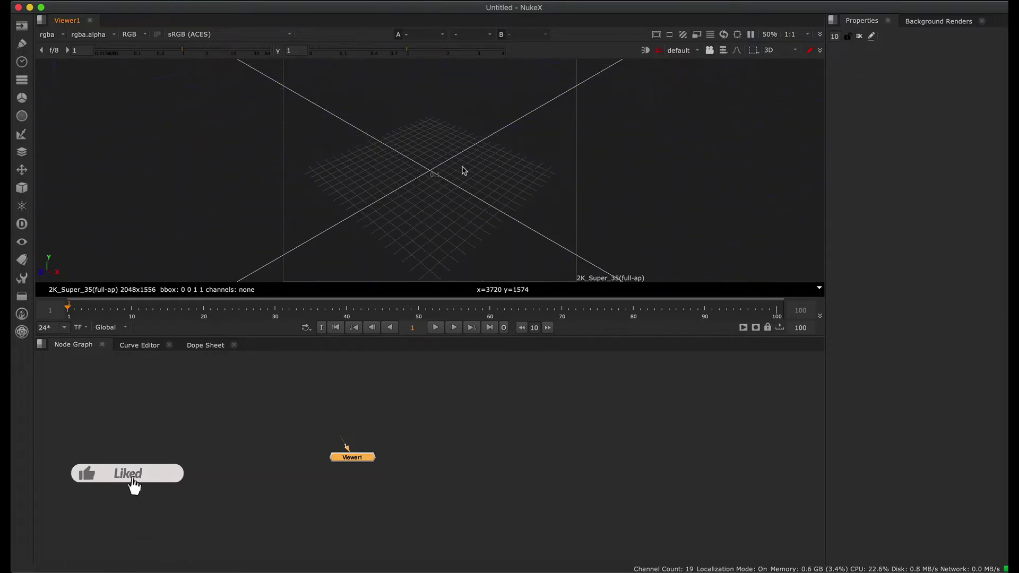
scroll(464, 170, down, 3)
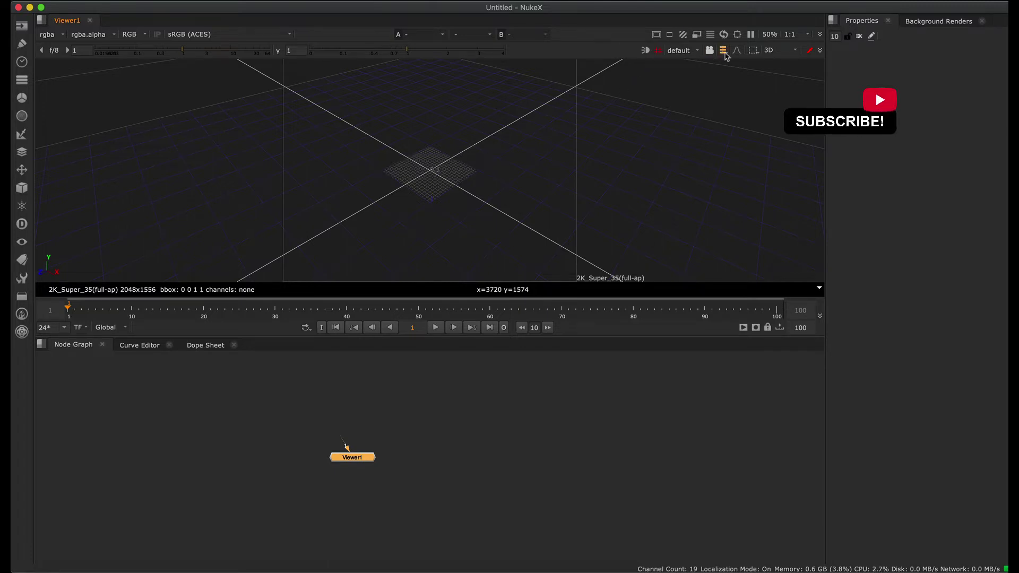
click(777, 50)
click(780, 61)
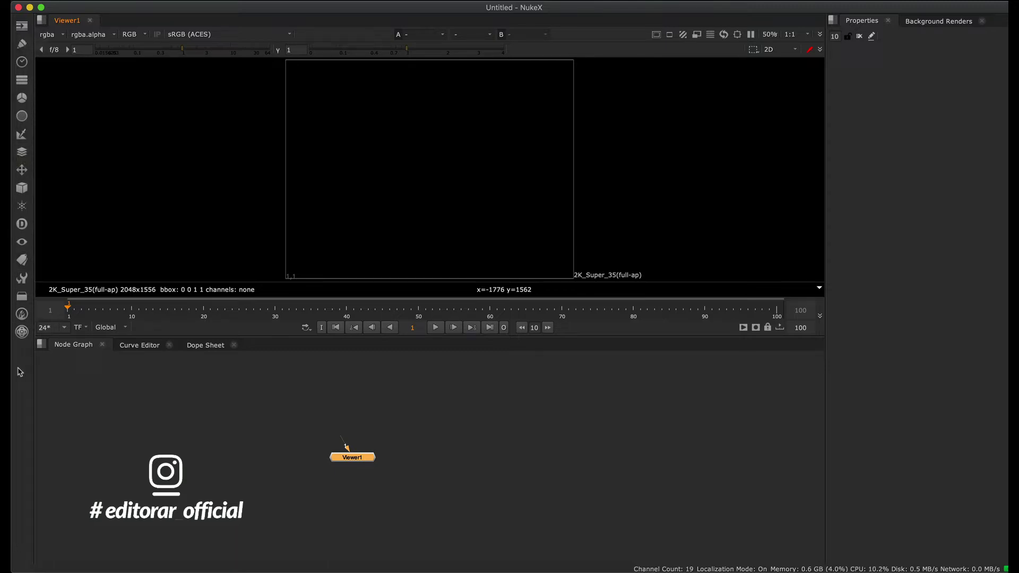
- Browse the Image node menu, then open the Draw node list with Roto and RotoPaint
click(22, 26)
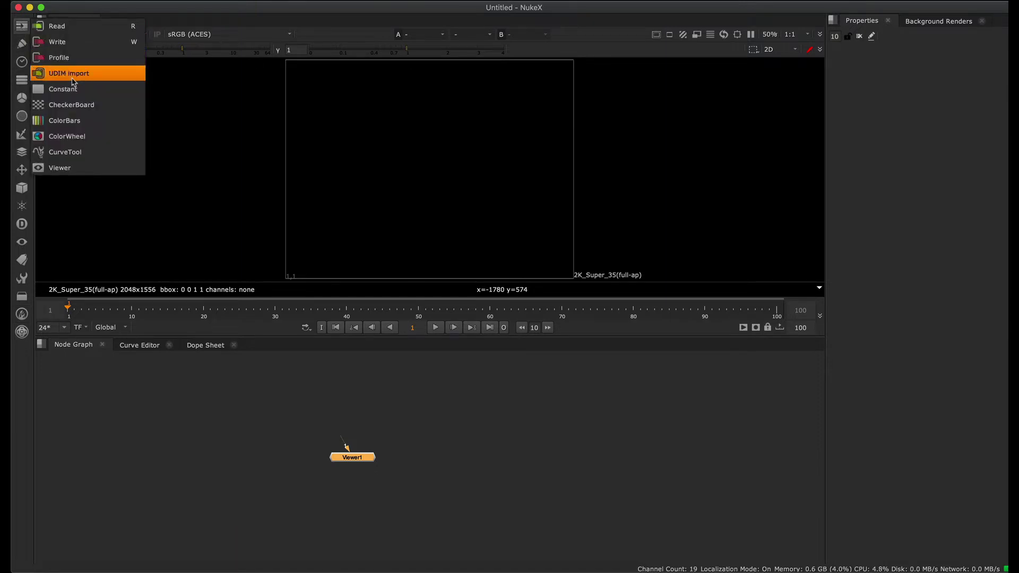
click(24, 28)
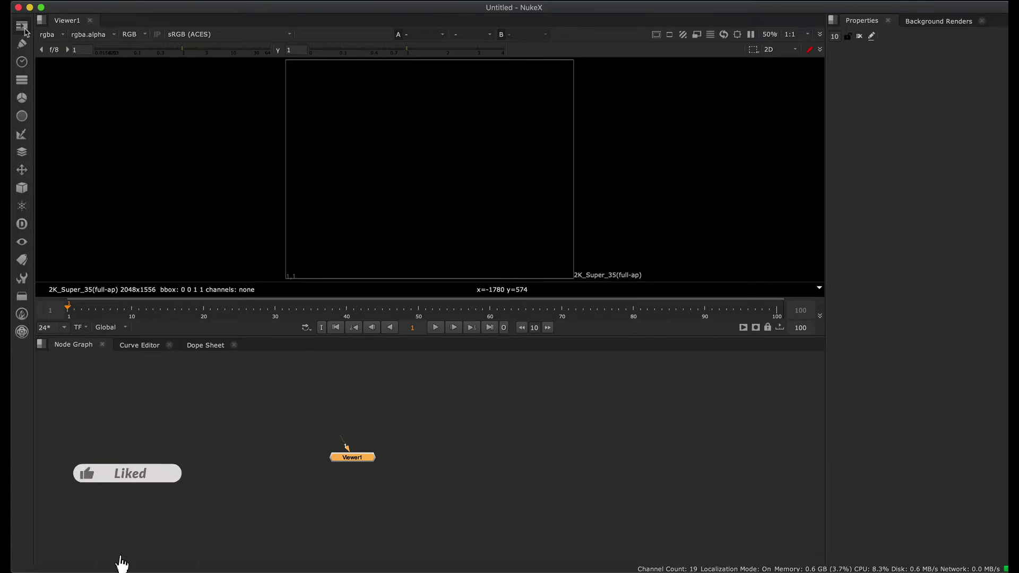
click(24, 29)
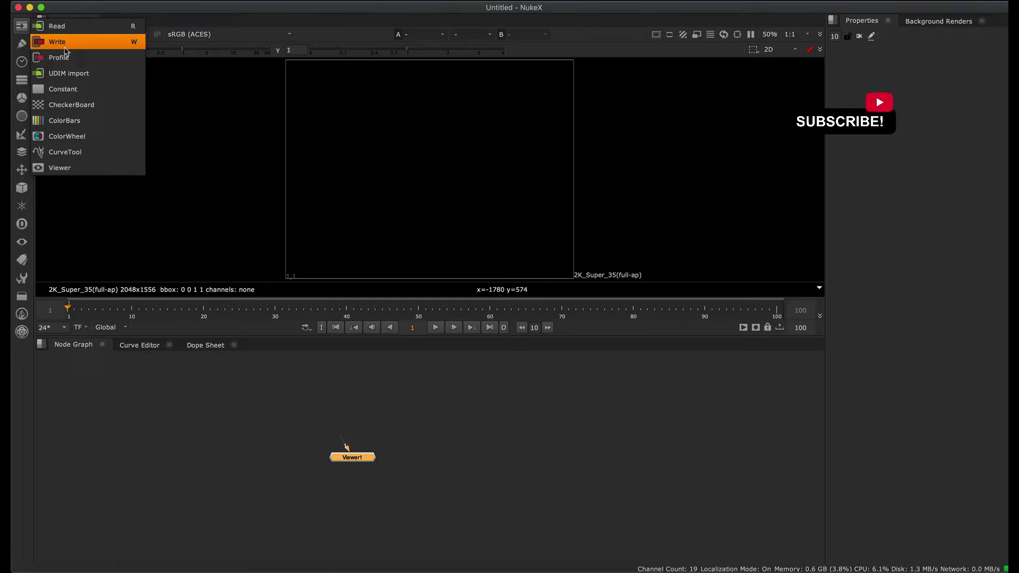
click(20, 48)
click(19, 48)
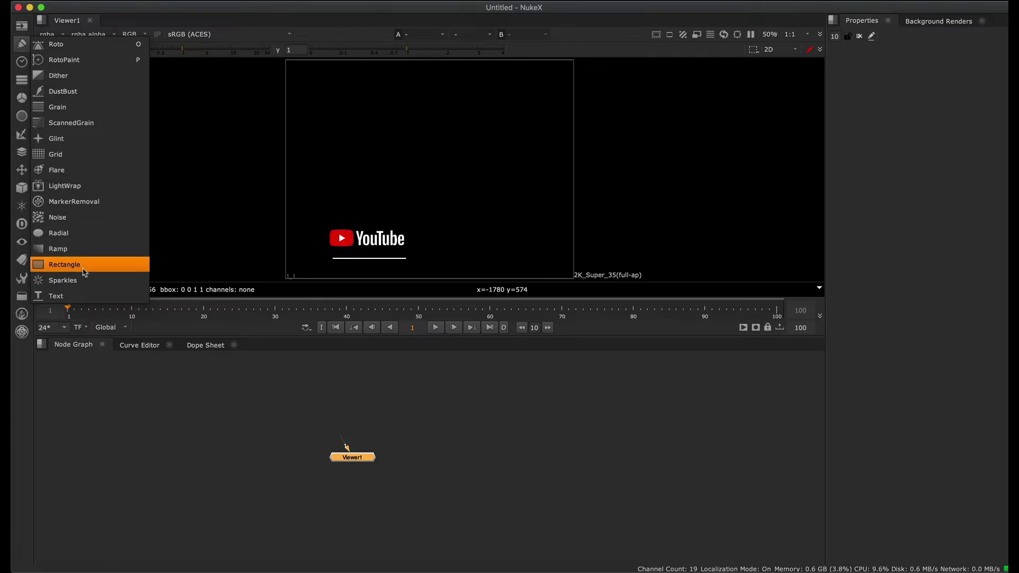
- Look through the Time node menu, then open the Channel list (Shuffle, Copy, ChannelMerge, Add, Remove)
click(21, 66)
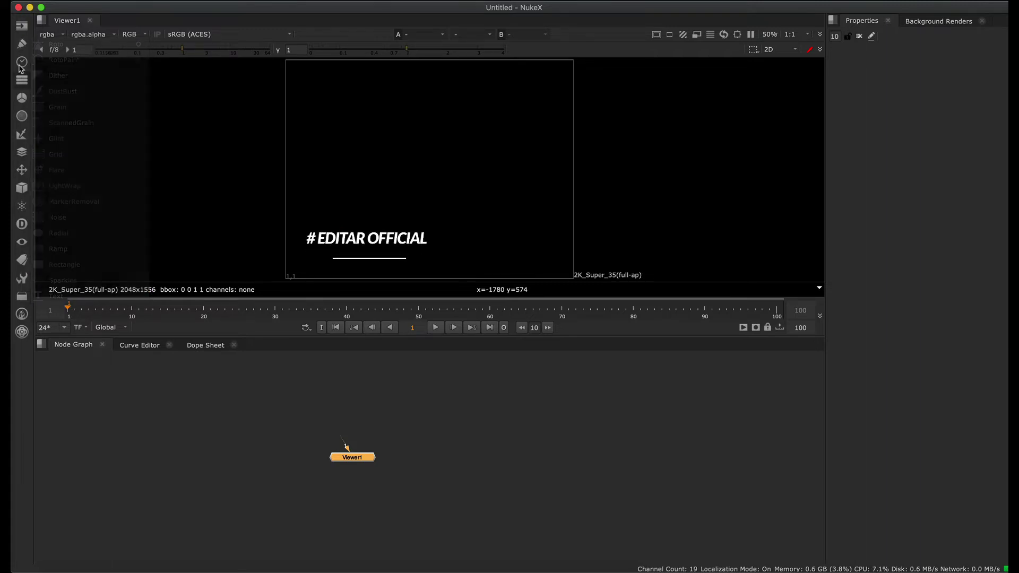
click(22, 67)
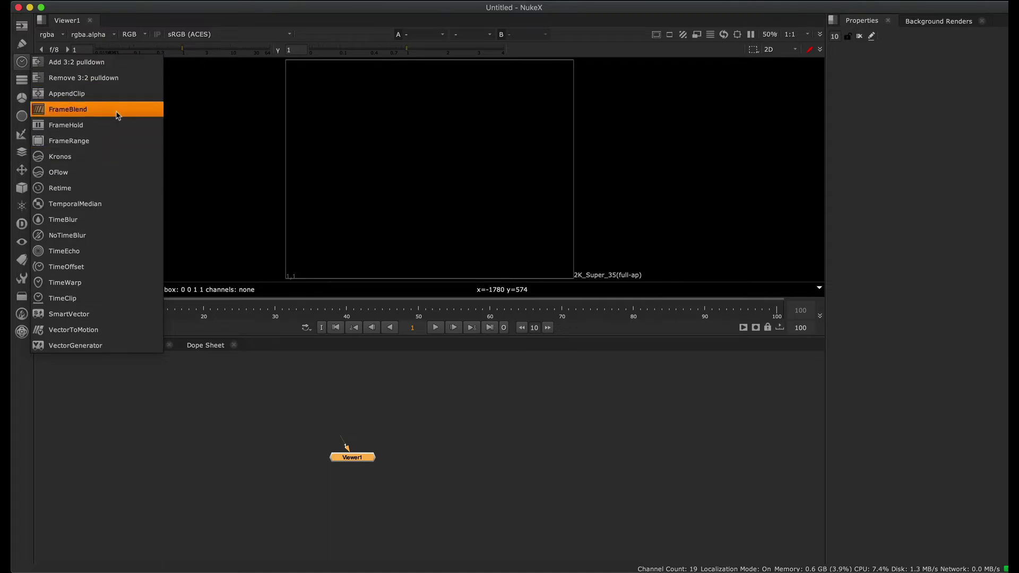
click(21, 81)
click(22, 82)
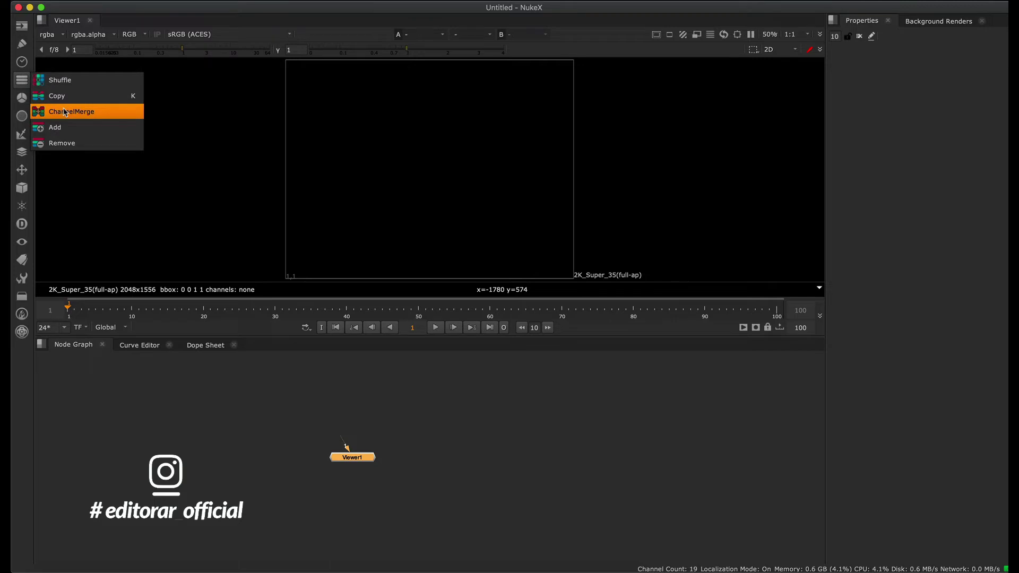
- Browse the Color and Filter menus, then open the Keyer list (Difference, Keylight, Primatte, etc.)
click(23, 104)
click(23, 105)
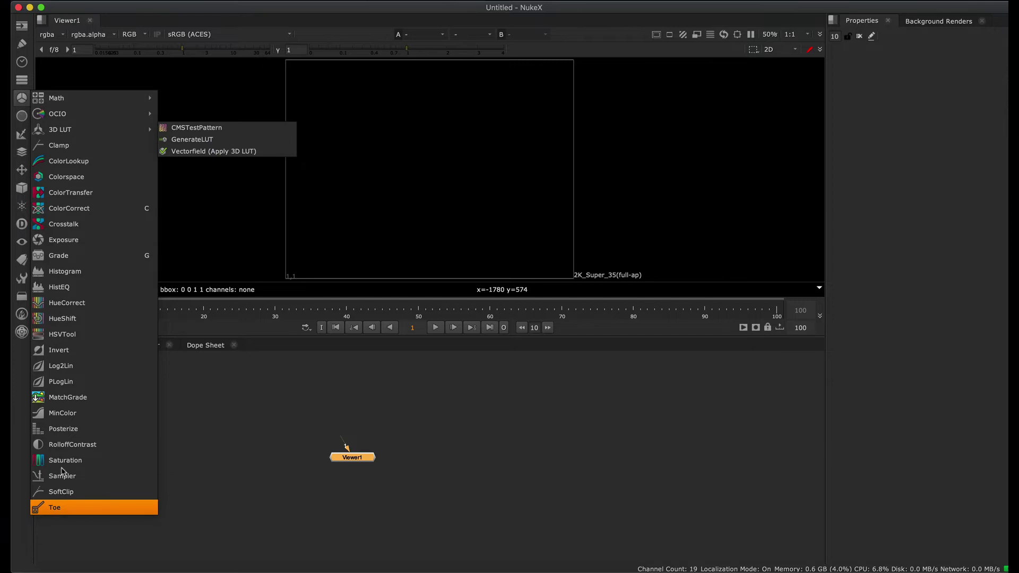
mouse_move(115, 99)
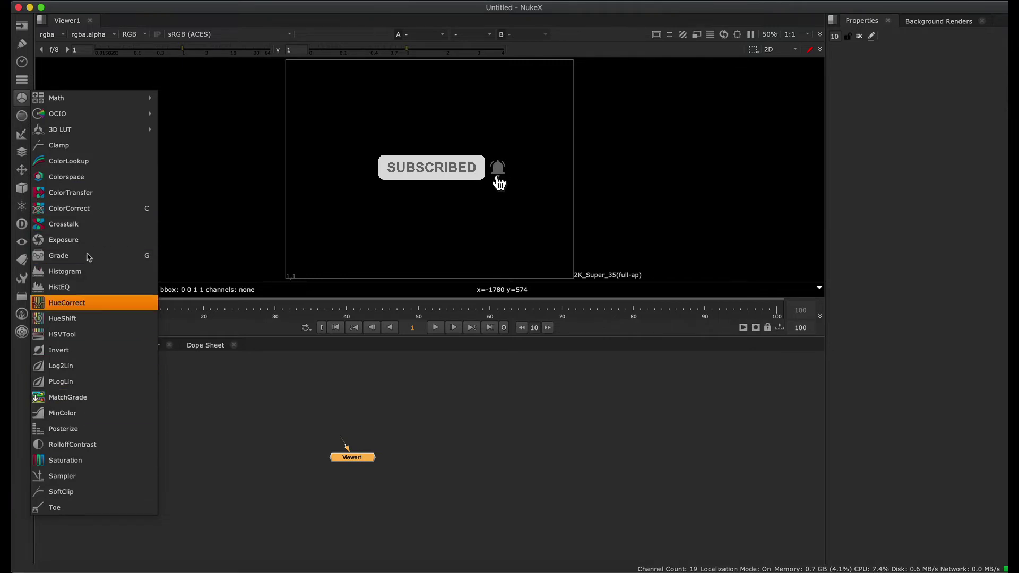
click(23, 119)
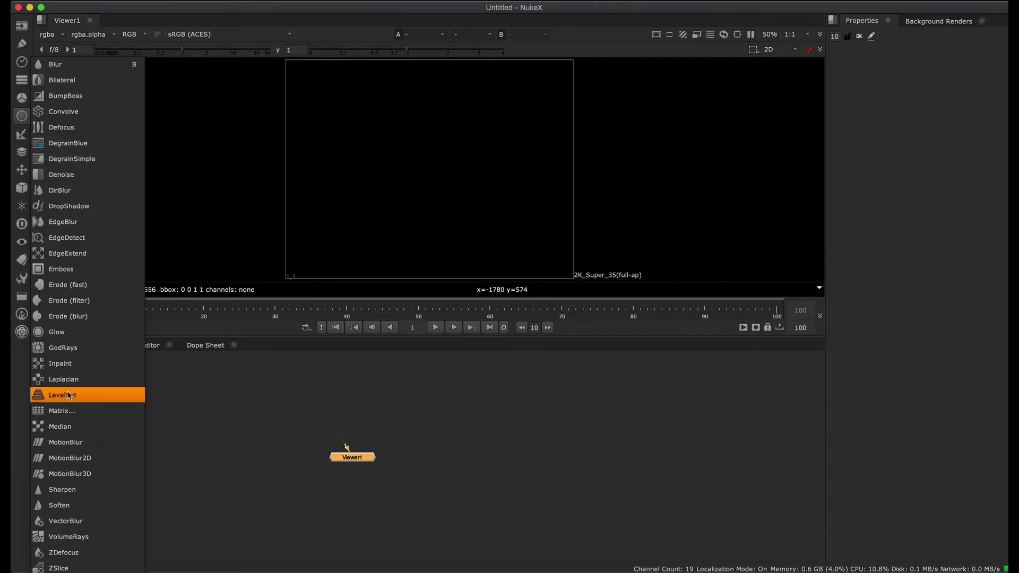
click(17, 138)
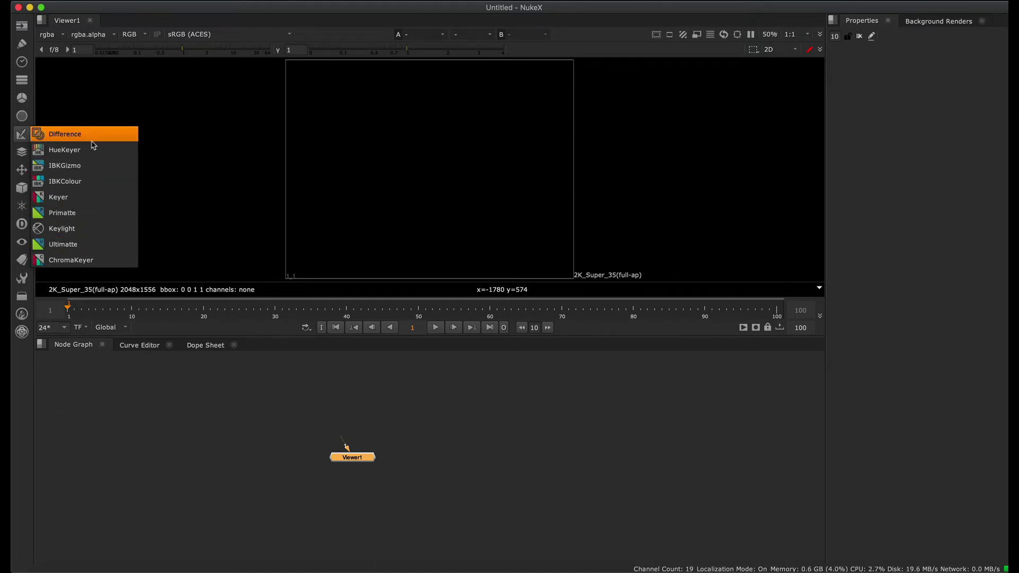
click(21, 152)
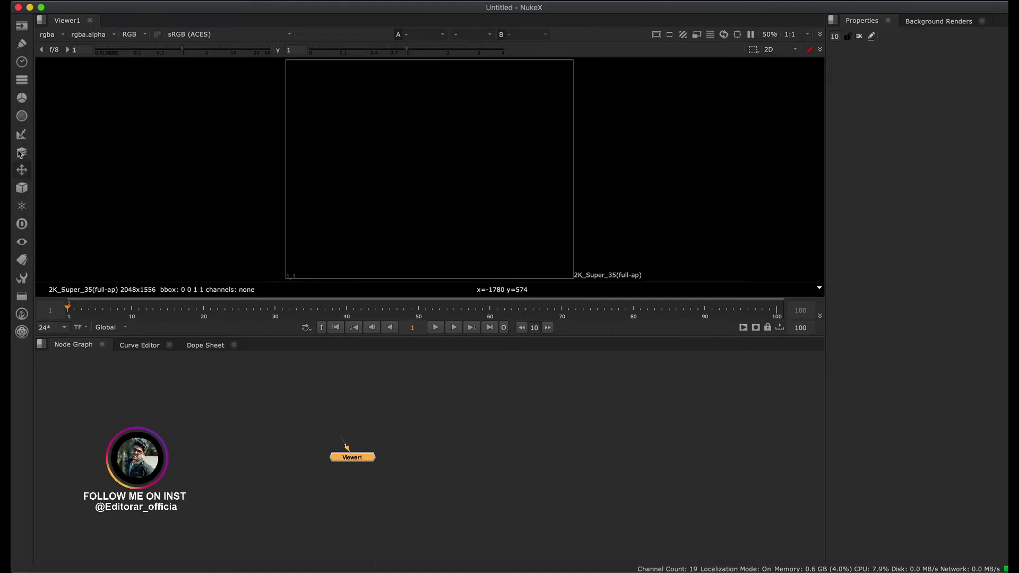
click(21, 152)
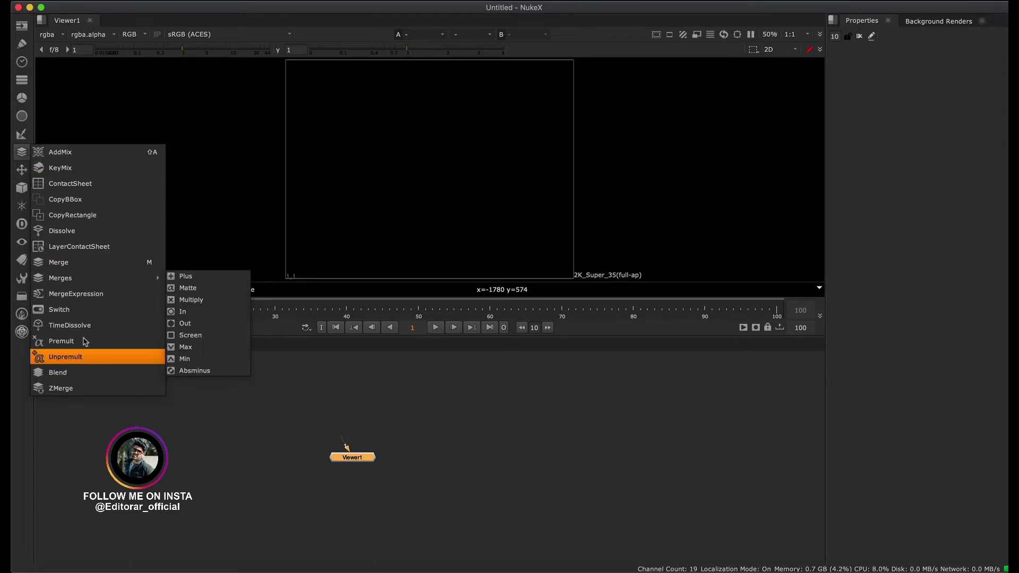
click(23, 178)
click(25, 177)
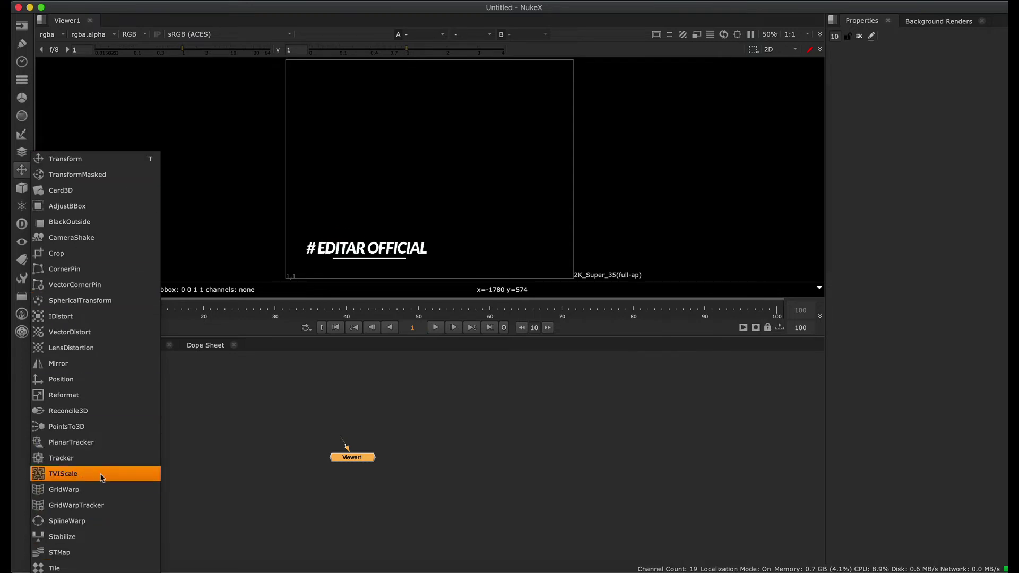
click(24, 195)
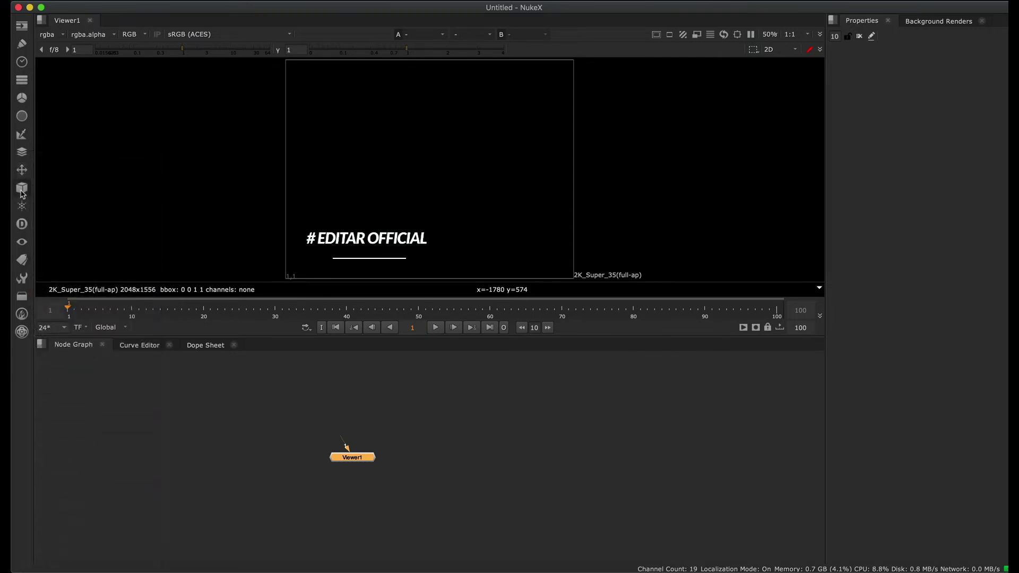
click(22, 189)
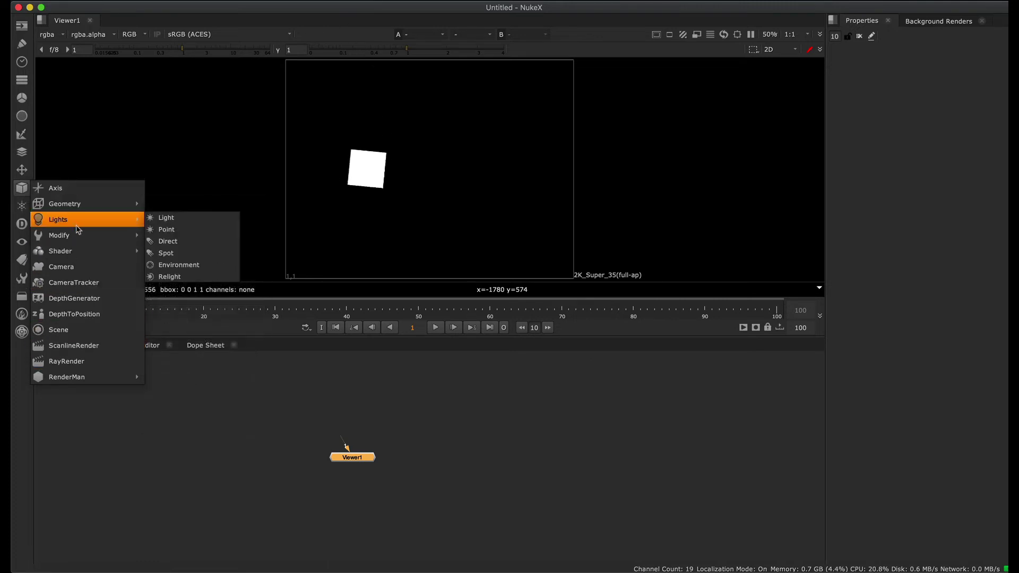
mouse_move(85, 204)
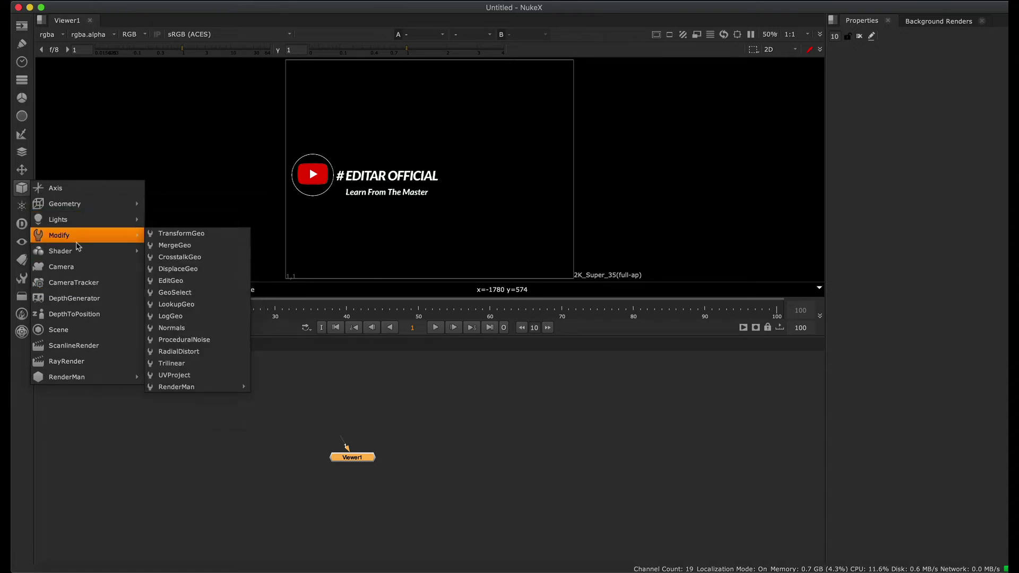
click(22, 206)
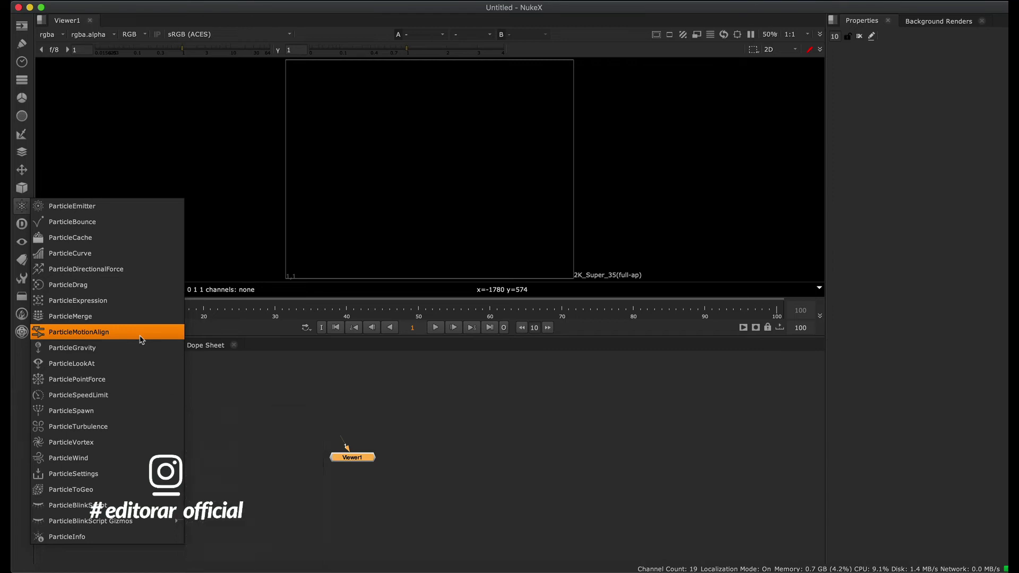
click(20, 228)
click(21, 230)
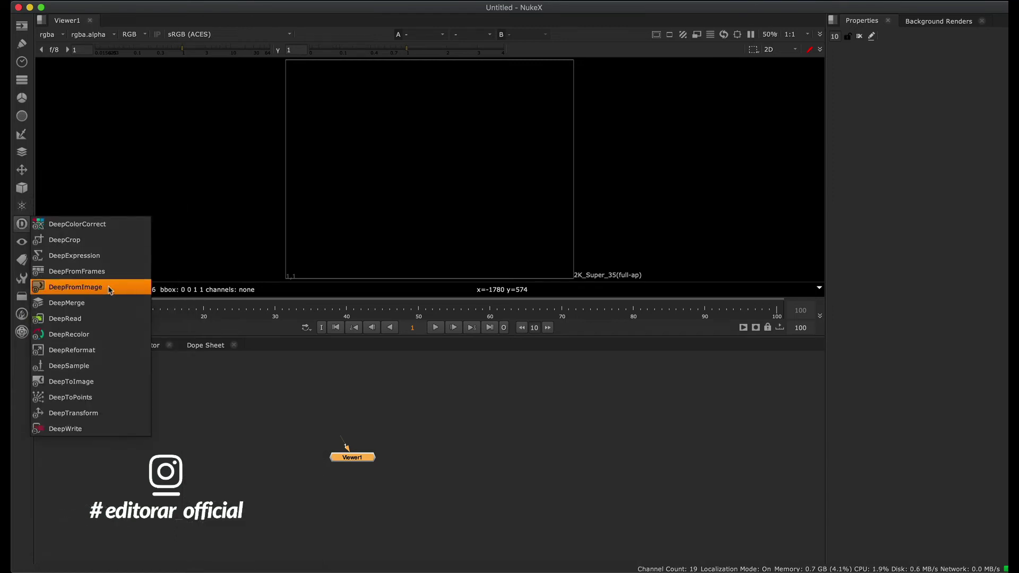
click(22, 298)
click(22, 297)
click(21, 316)
click(21, 329)
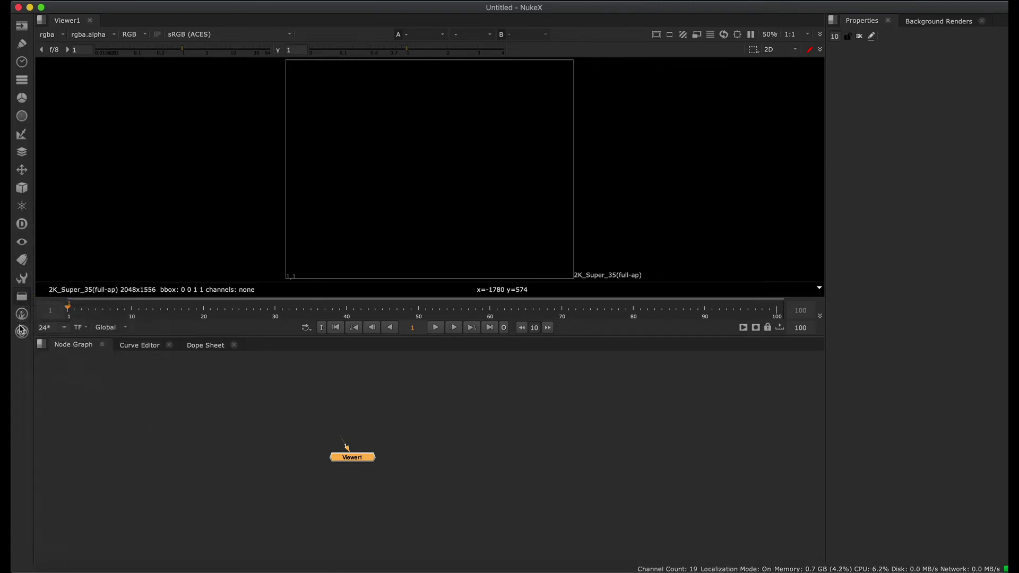
- Check the saved toolsets list, then close it and deselect Viewer1
click(22, 332)
click(23, 343)
click(137, 499)
- Move Viewer1 down and left in the graph, trail its input pipe, and nudge it up slightly
drag(366, 457, 321, 510)
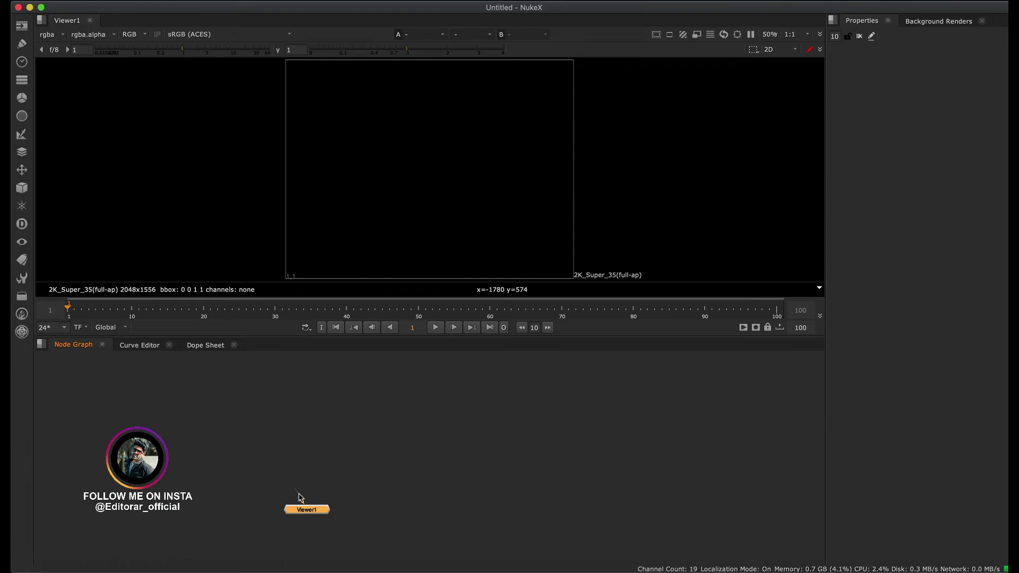
drag(300, 497, 338, 430)
drag(315, 464, 269, 504)
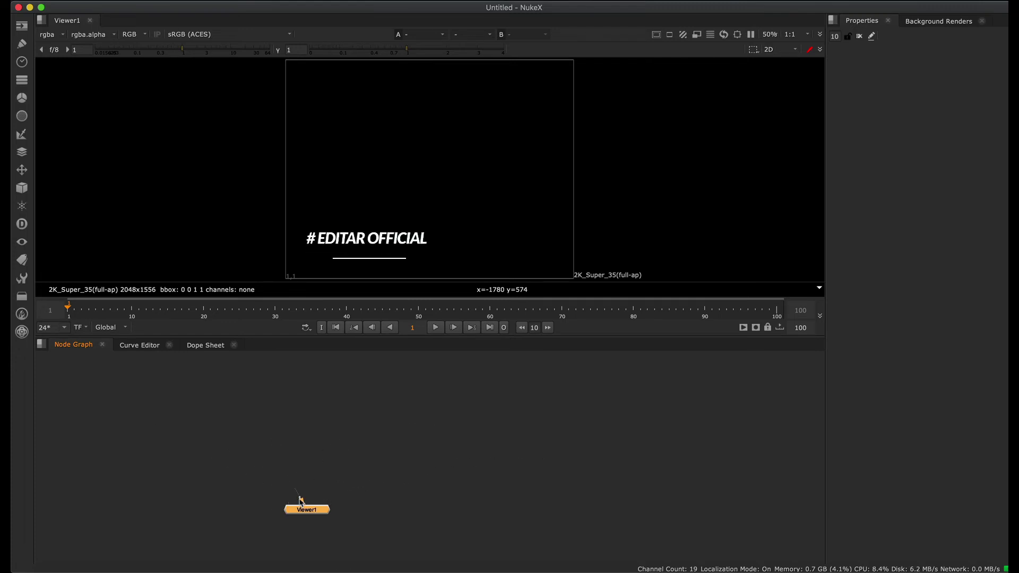
mouse_move(313, 512)
mouse_down()
mouse_move(322, 482)
mouse_move(313, 501)
mouse_up()
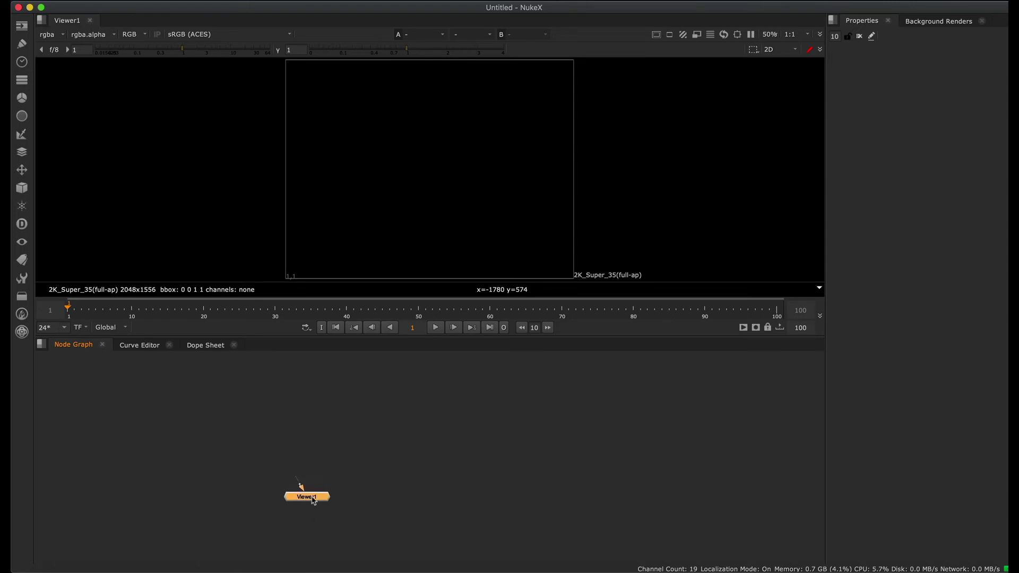
click(141, 346)
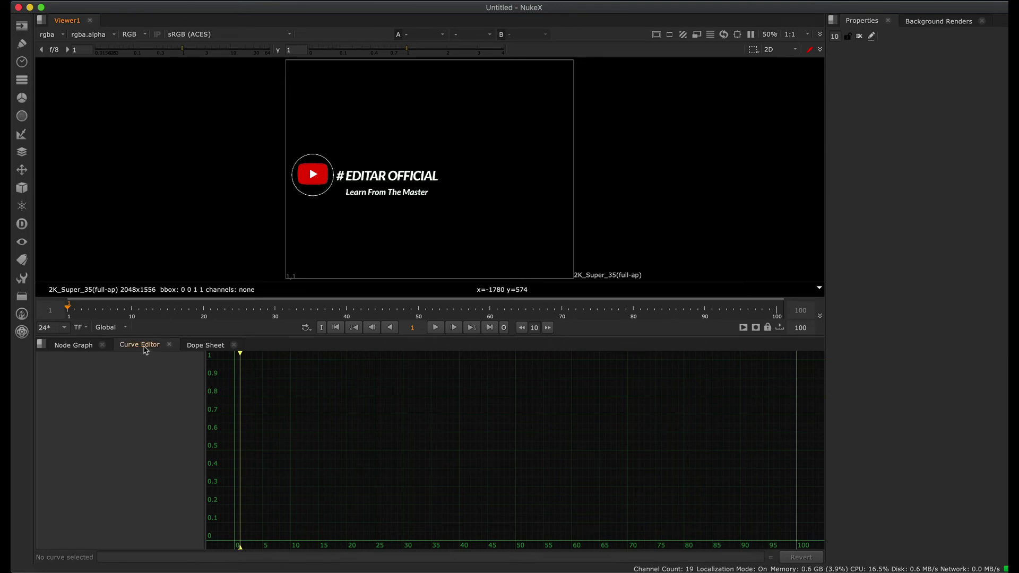
click(204, 346)
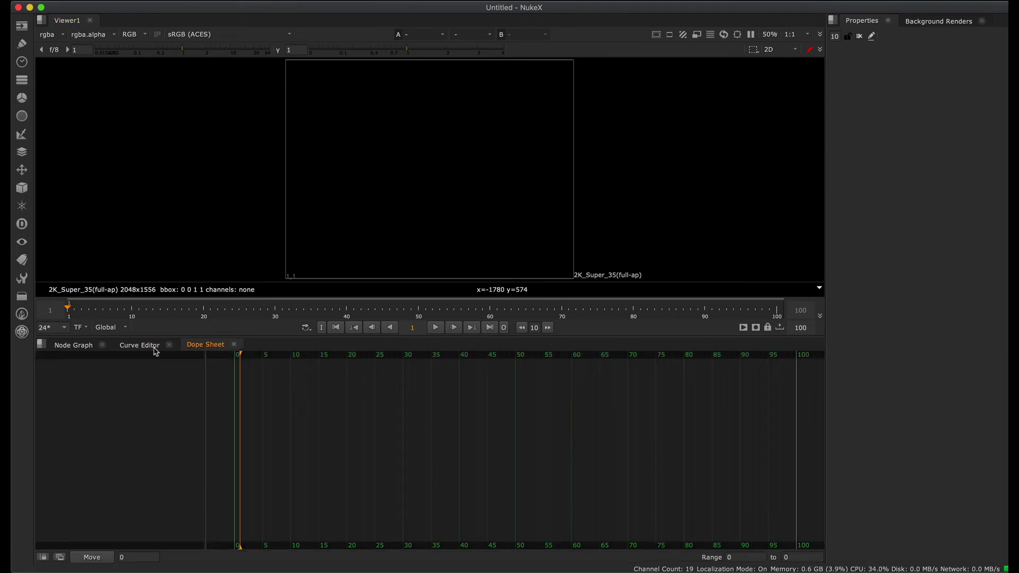
click(154, 346)
click(77, 345)
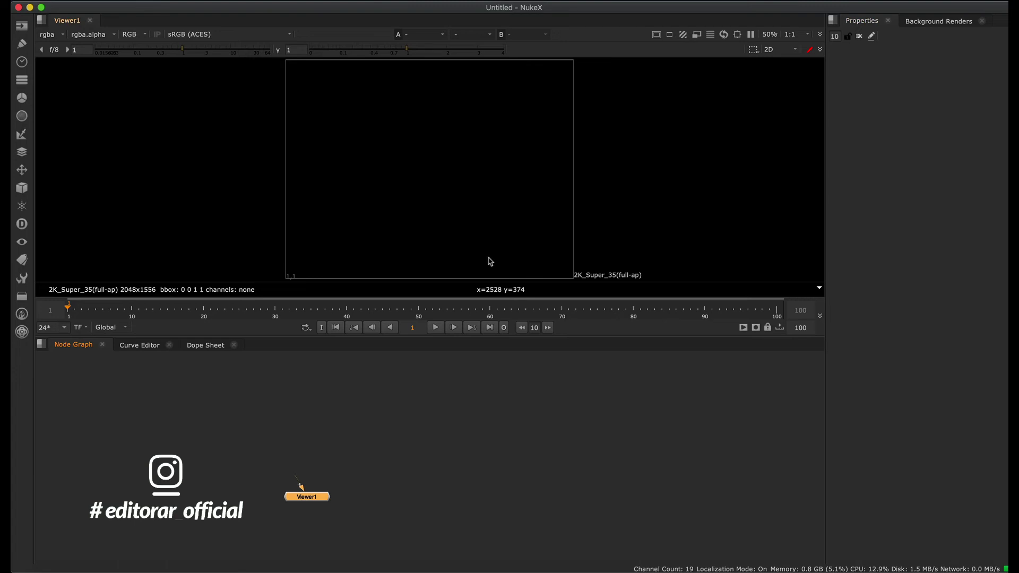
- Add a RotoPaint node, widen its Properties panel, and check the Background Renders list
click(22, 44)
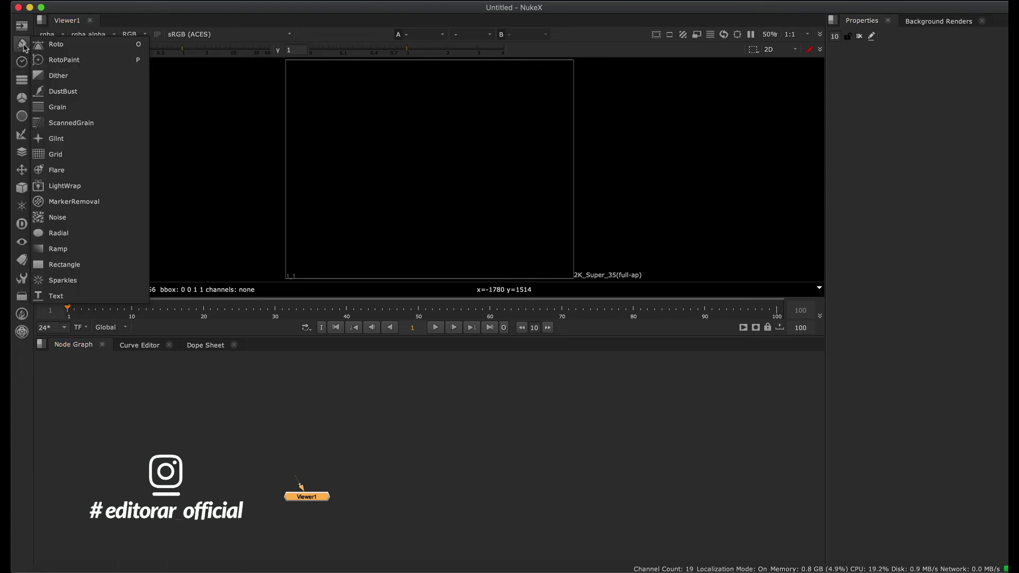
click(58, 57)
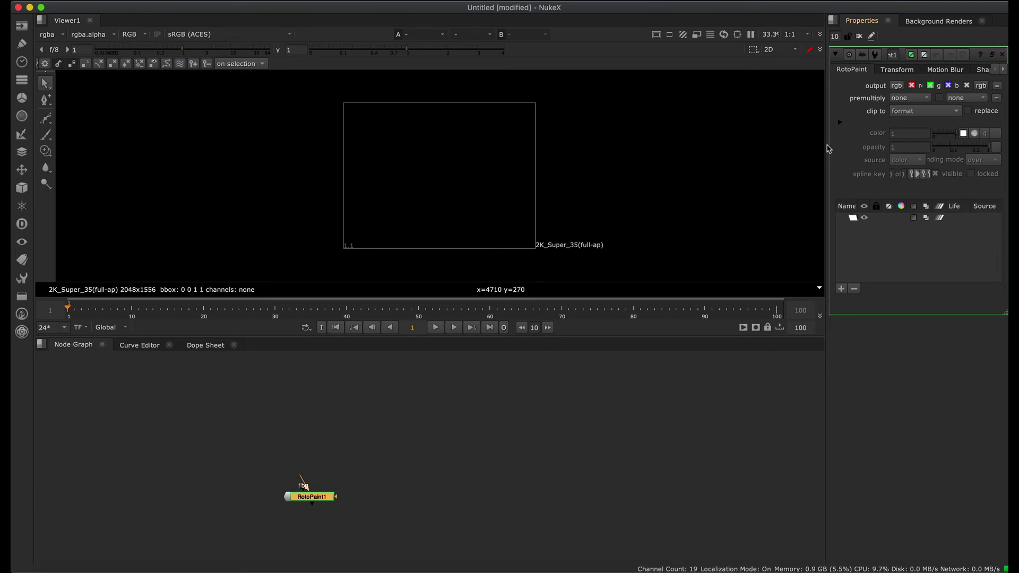
drag(826, 157, 629, 173)
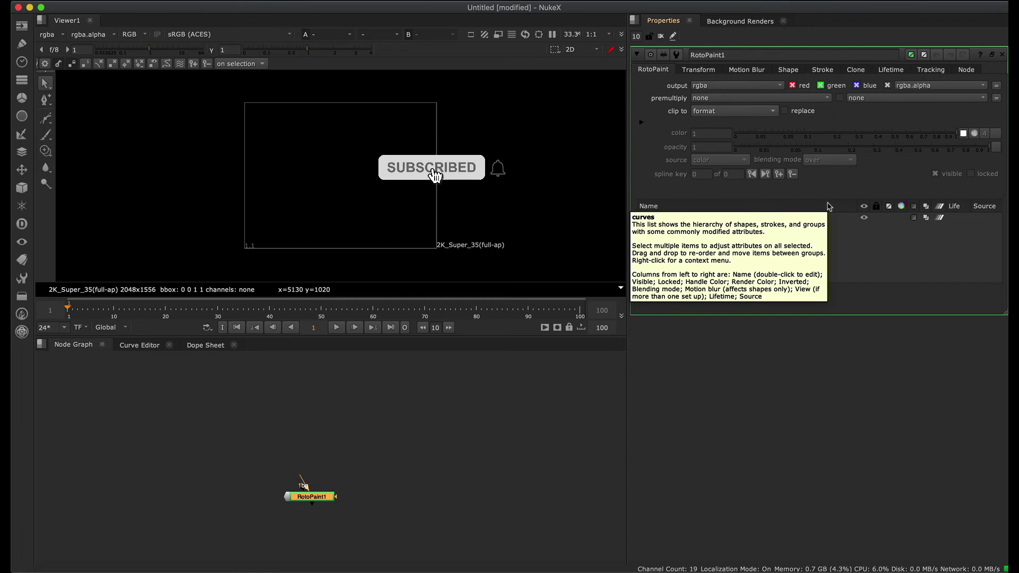
click(737, 23)
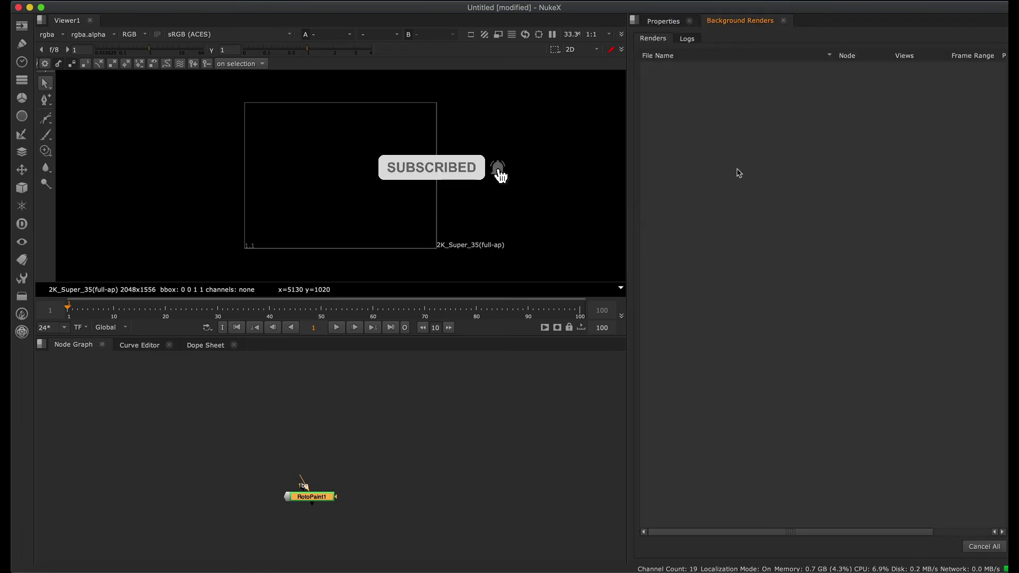
click(687, 24)
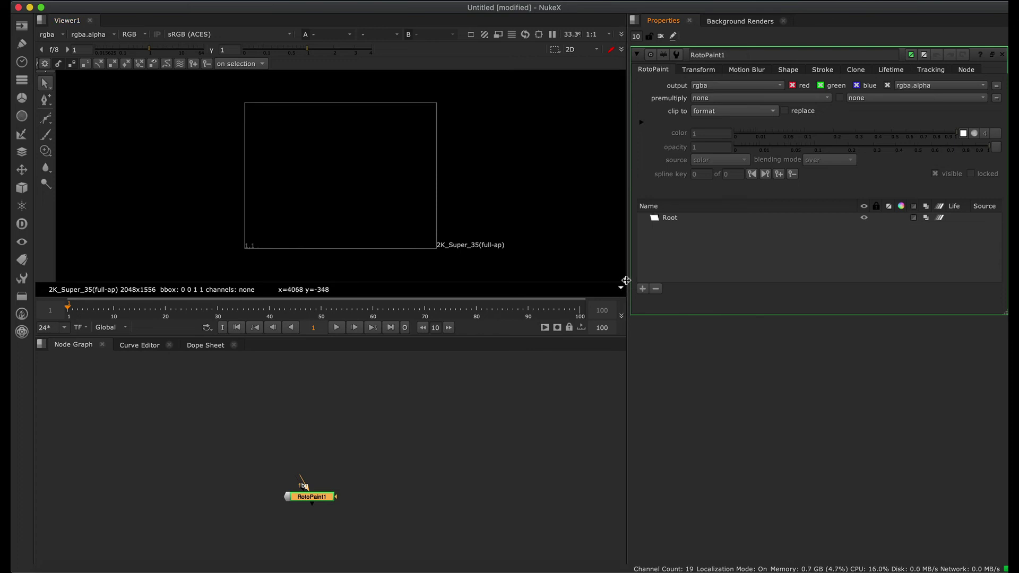
- Narrow the Properties panel again and delete the RotoPaint1 node
drag(626, 280, 845, 319)
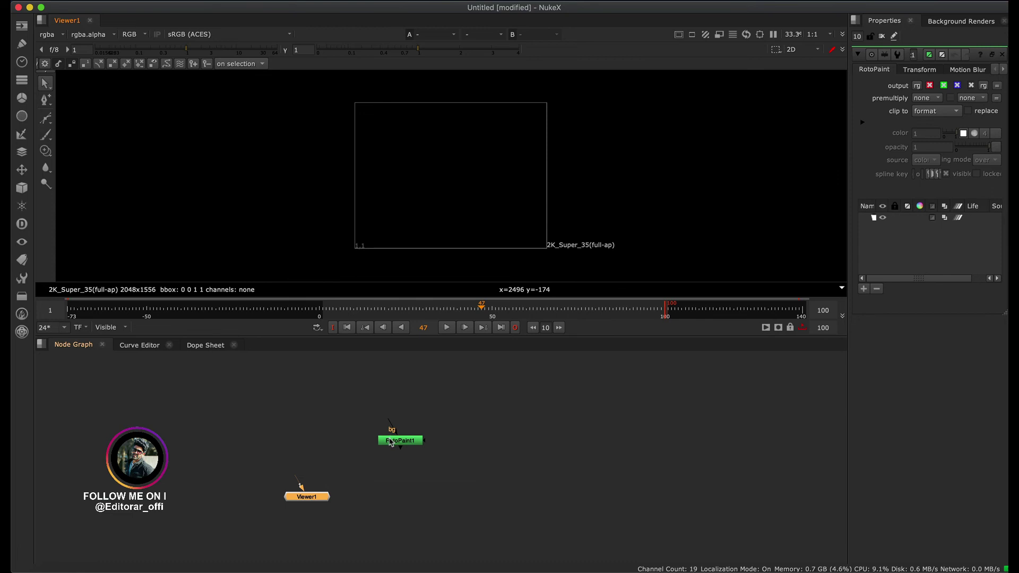
click(391, 442)
key(Delete)
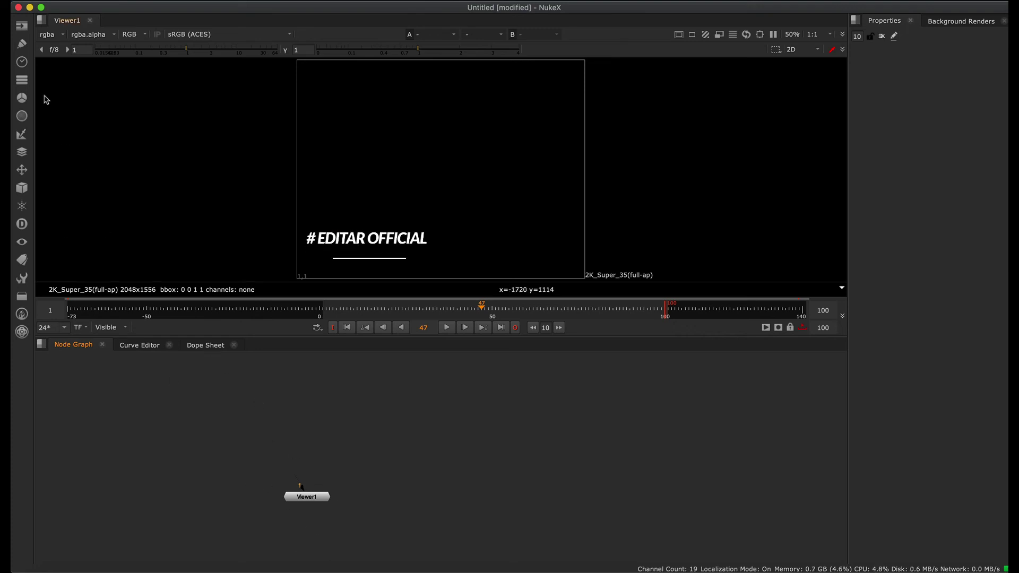
click(21, 44)
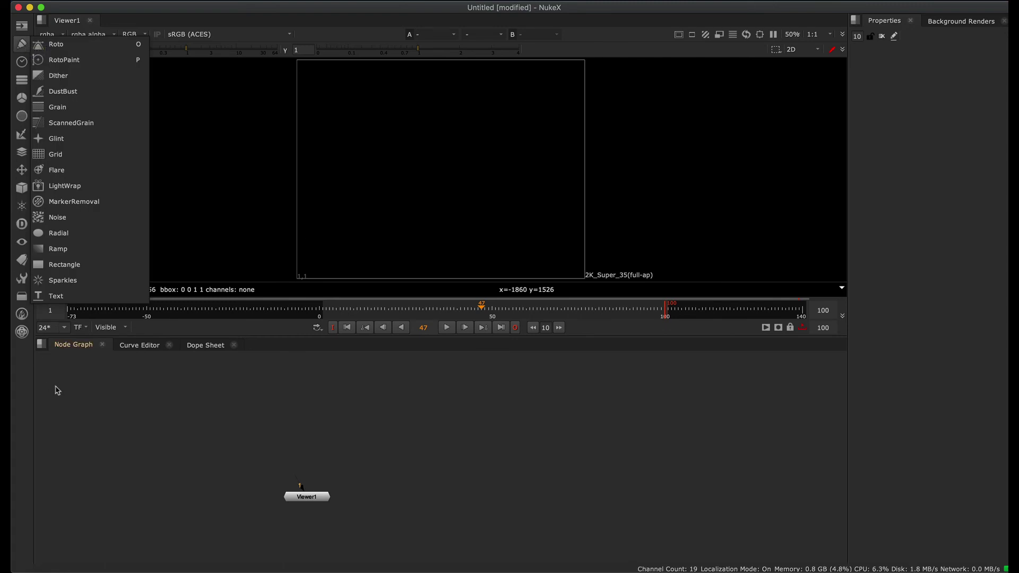
click(89, 445)
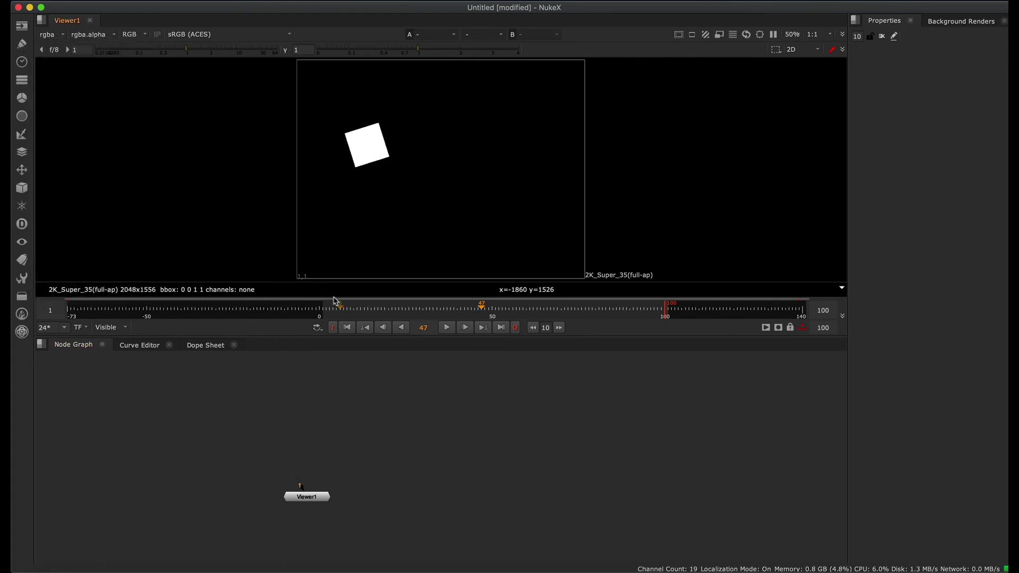